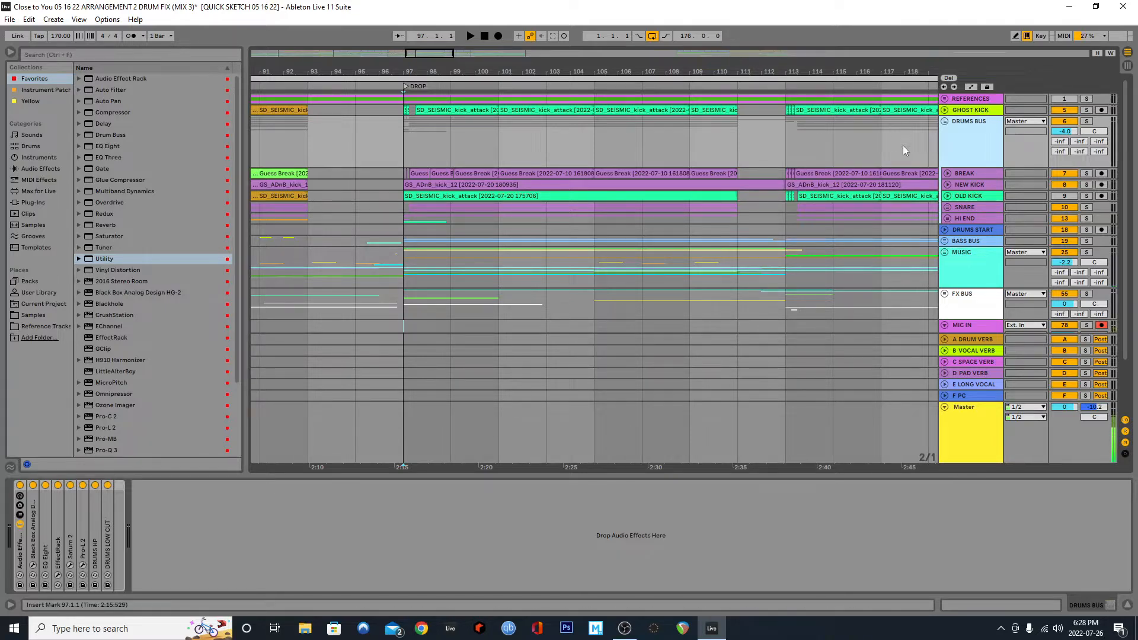
Step: Unfold the OLD KICK track and activate it in place of the NEW KICK track
click(948, 196)
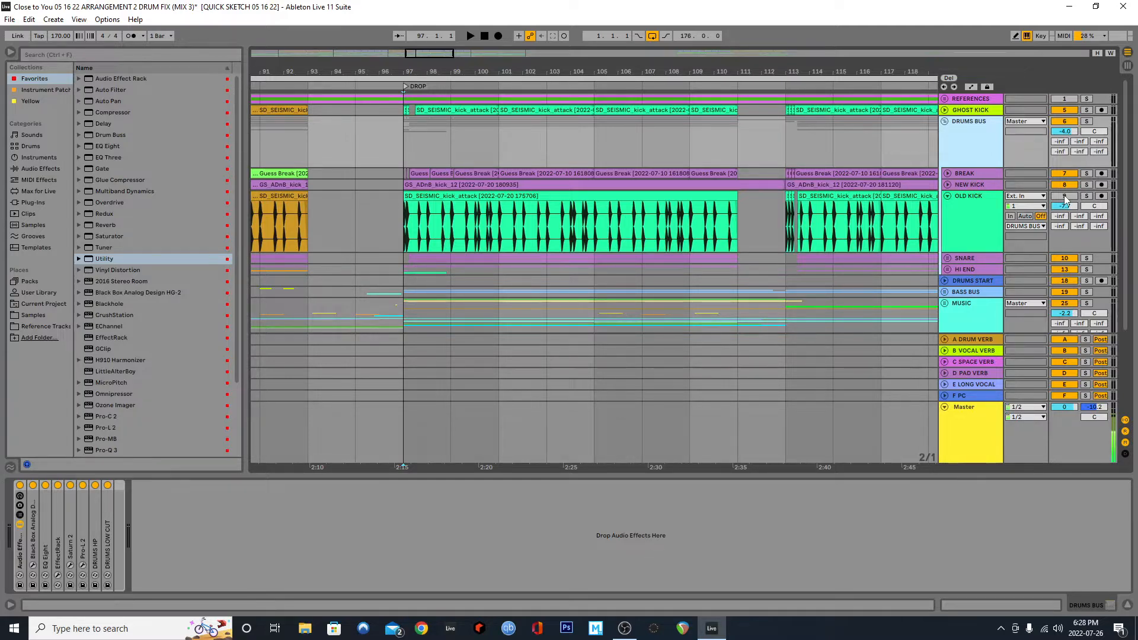
click(1064, 196)
click(1065, 185)
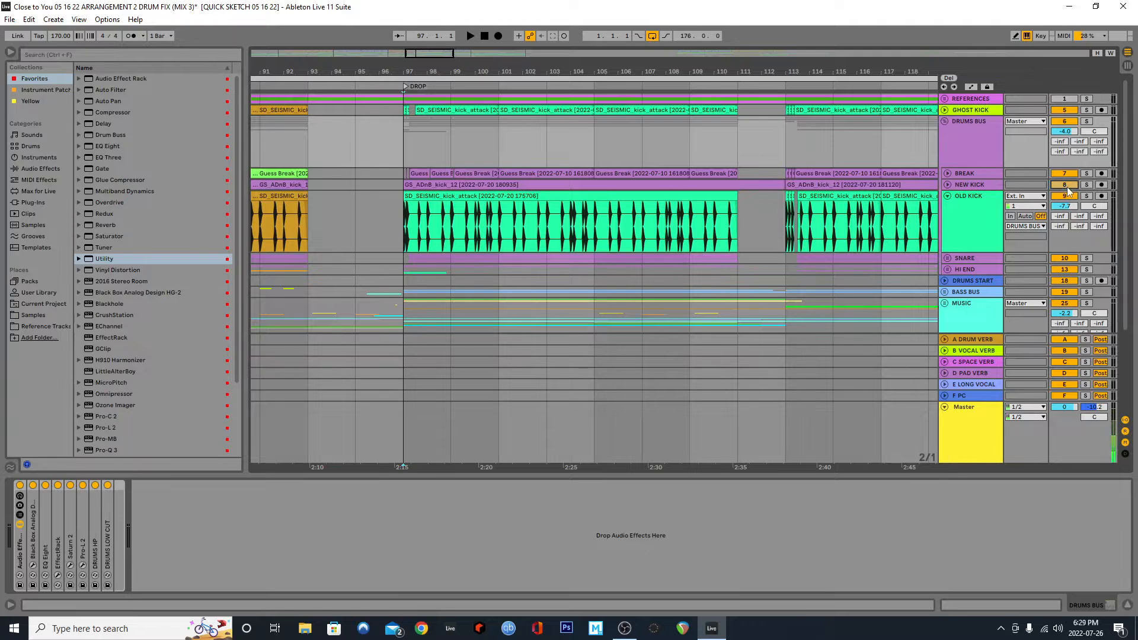
Step: Play the transition into the drop with OLD KICK active, starting just before bar 97
scroll(378, 212, down, 3)
click(369, 213)
key(space)
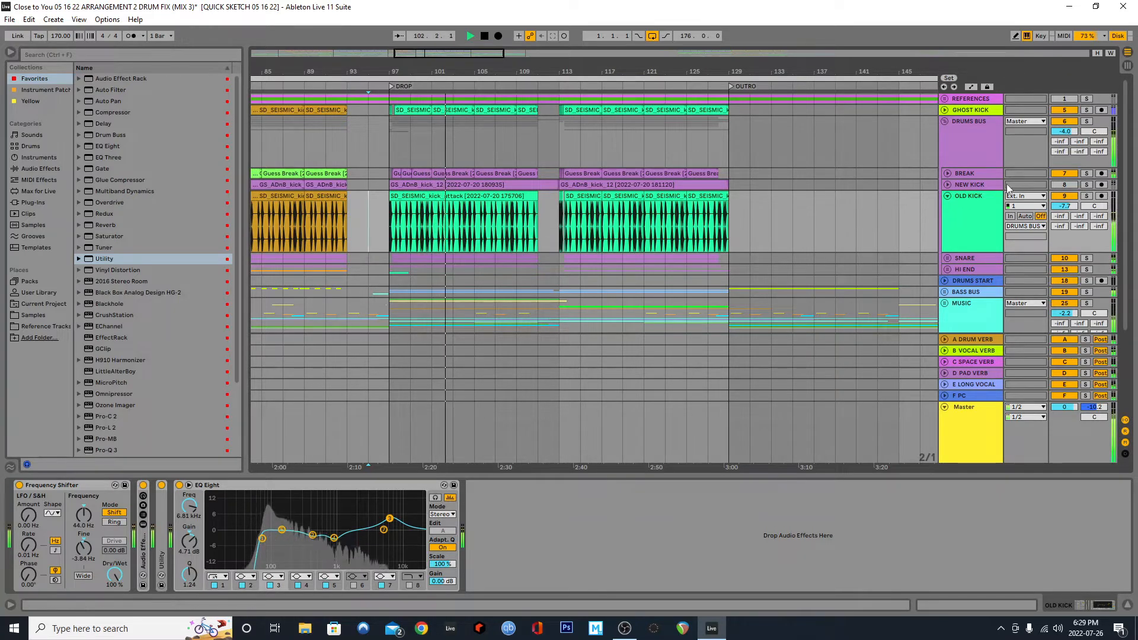
key(space)
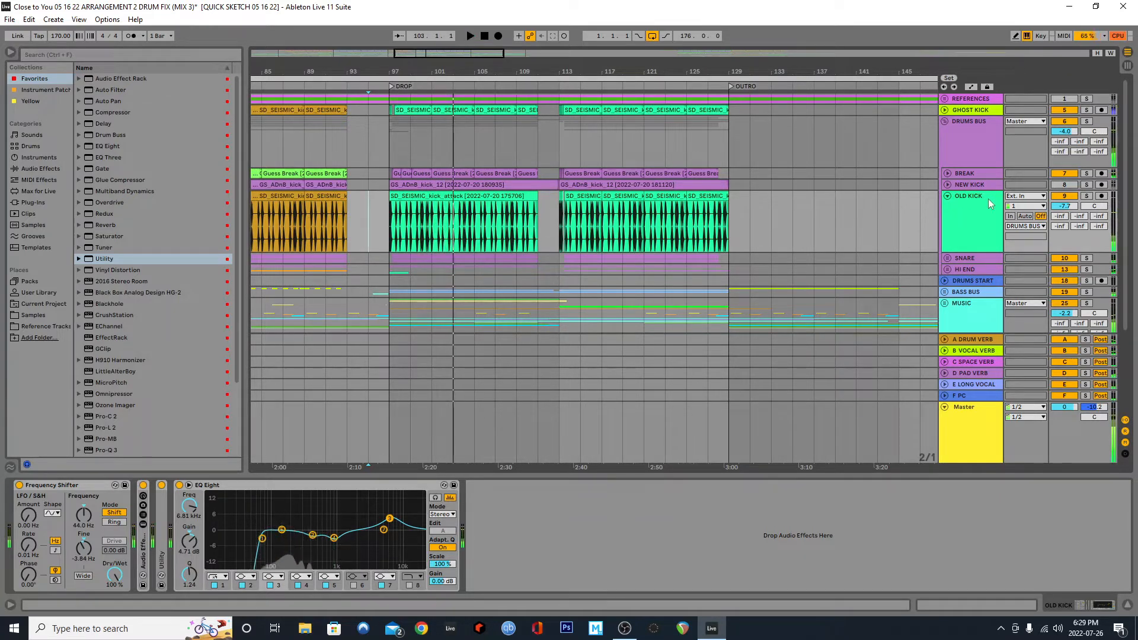
Step: Play the drop from bar 97 with NEW KICK active instead of OLD KICK to compare the kicks
click(389, 231)
key(space)
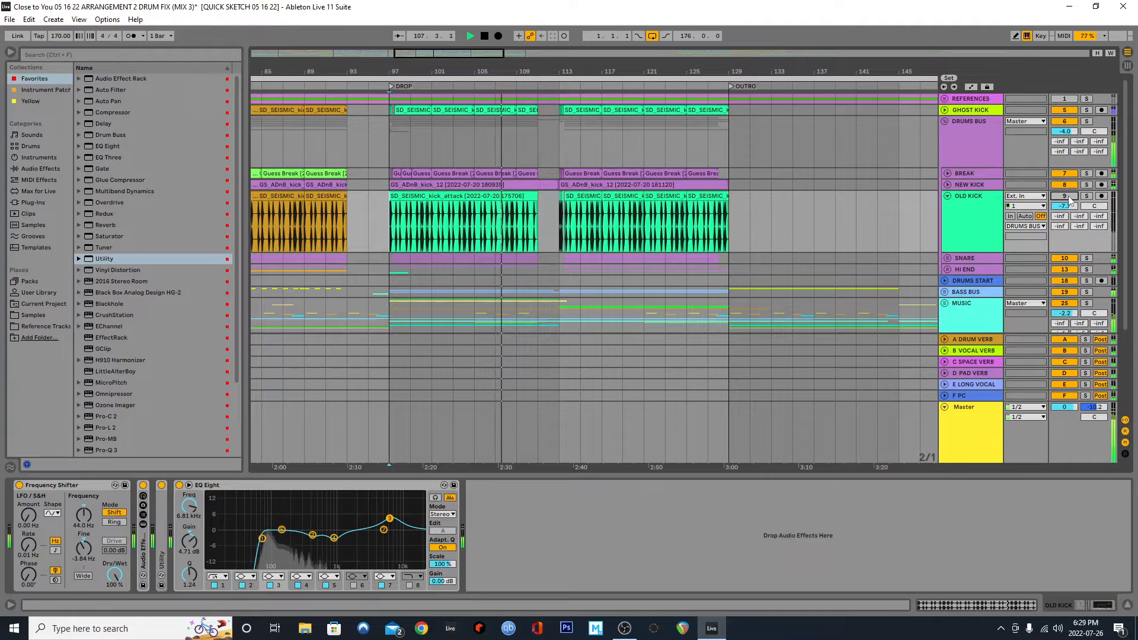
key(space)
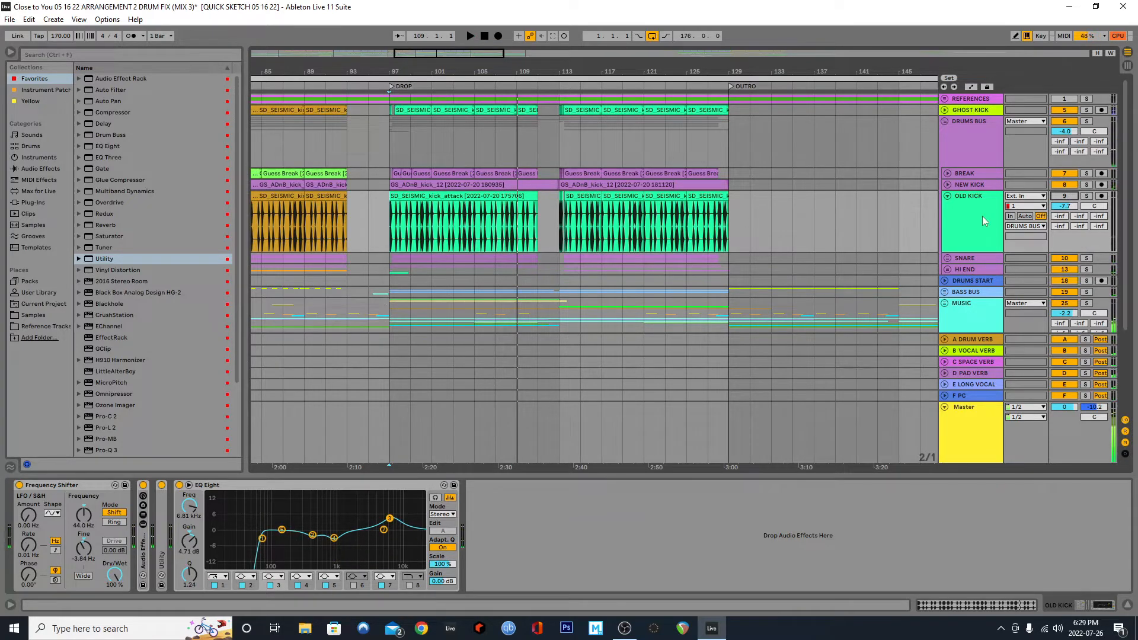
Step: Collapse the OLD KICK track's Frequency Shifter and inspect both chains of its Audio Effect Rack
click(981, 216)
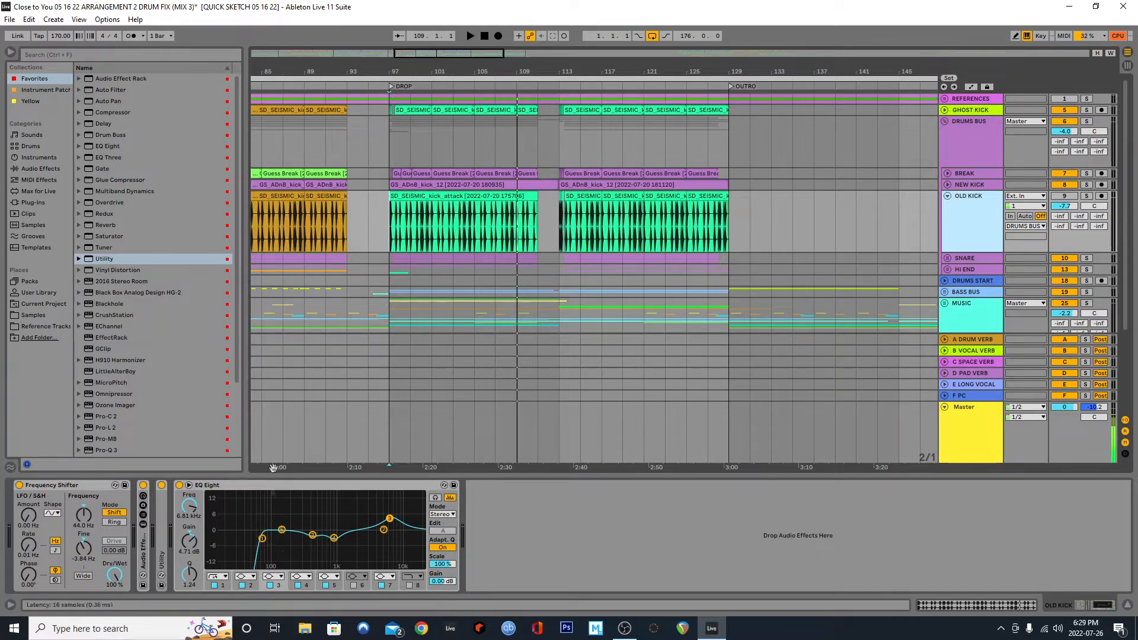
scroll(385, 244, up, 4)
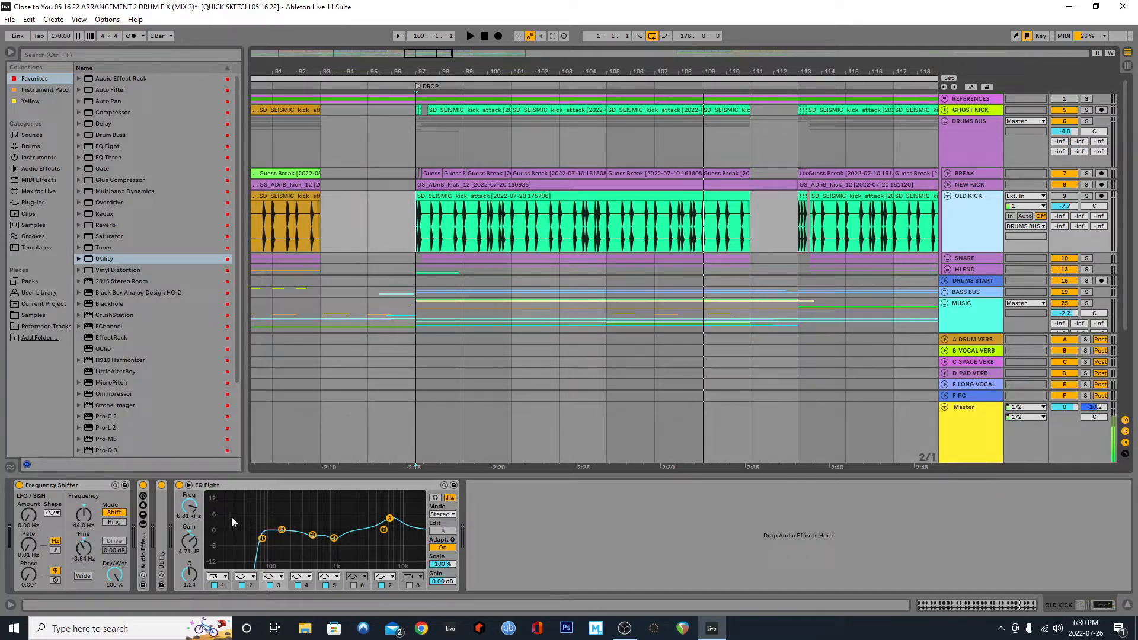
double_click(55, 491)
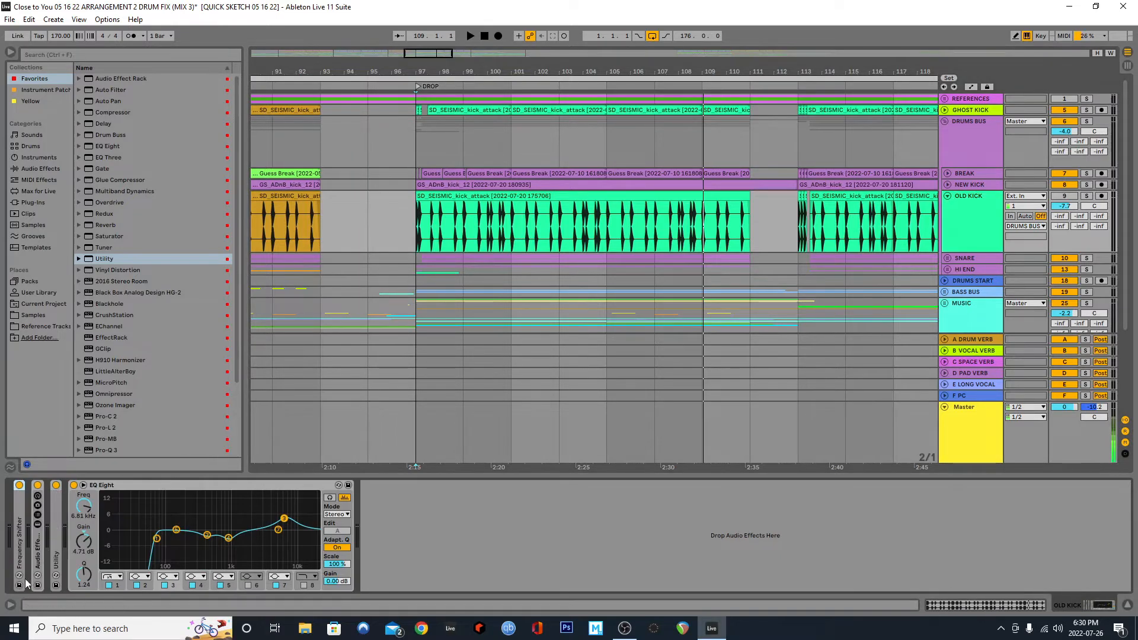
double_click(33, 549)
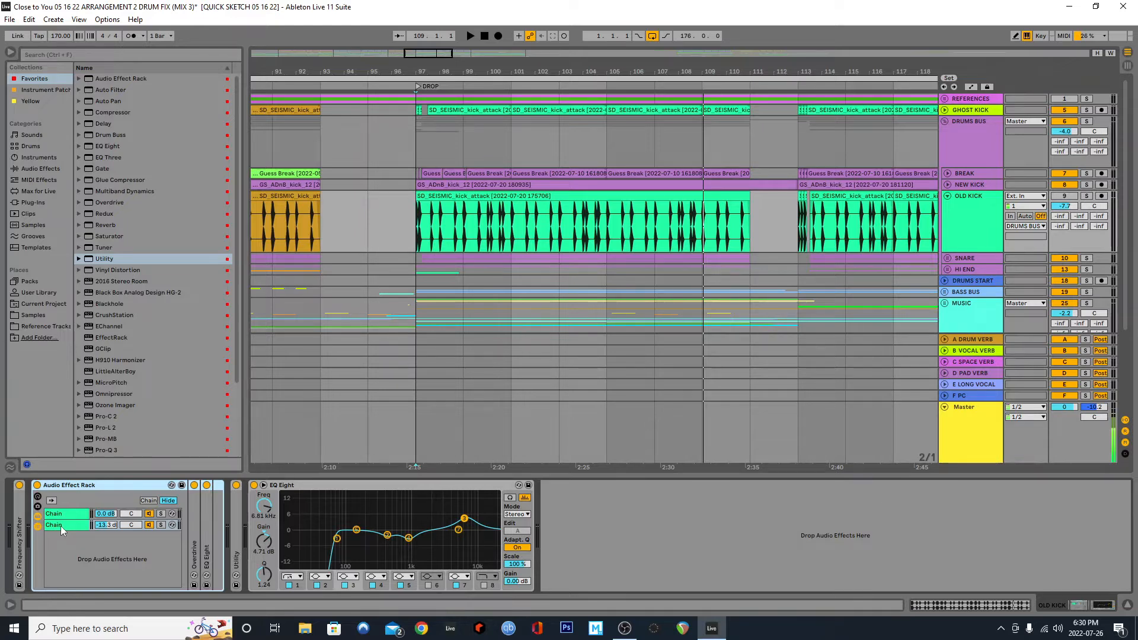
click(63, 525)
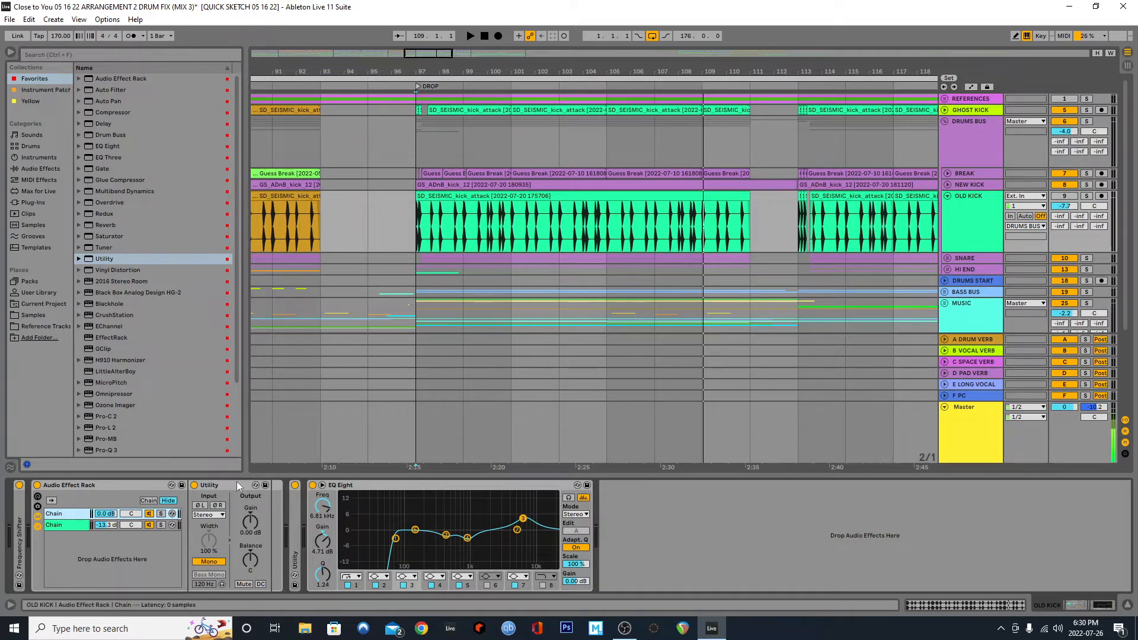
click(54, 523)
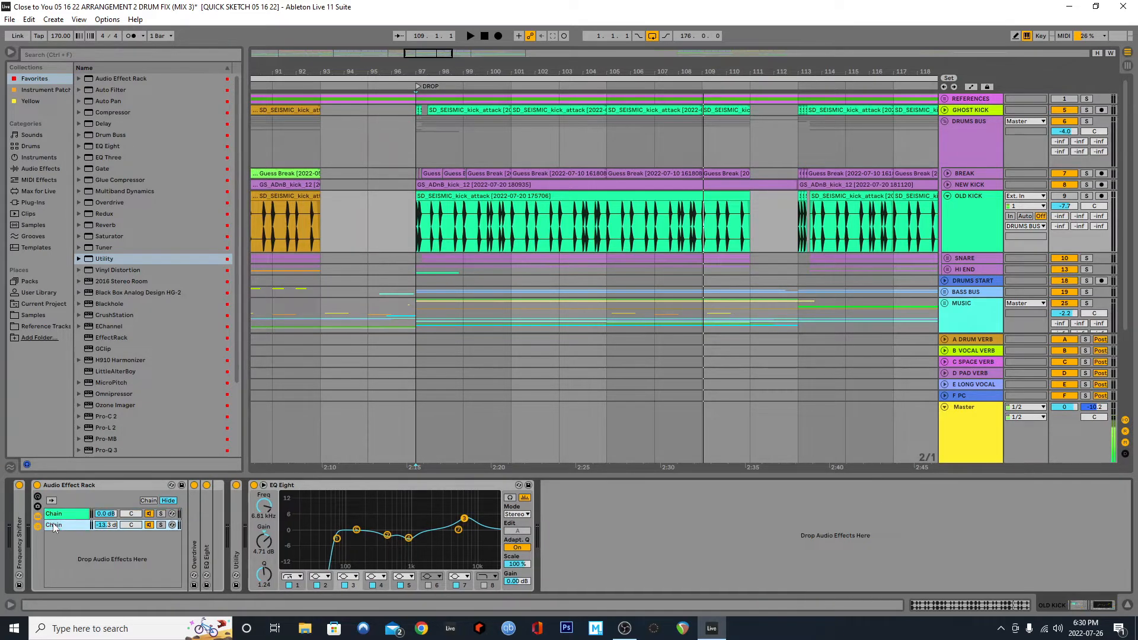
Step: Inspect the Overdrive and EQ Eight in the rack's second chain, then collapse them and the rack
double_click(194, 515)
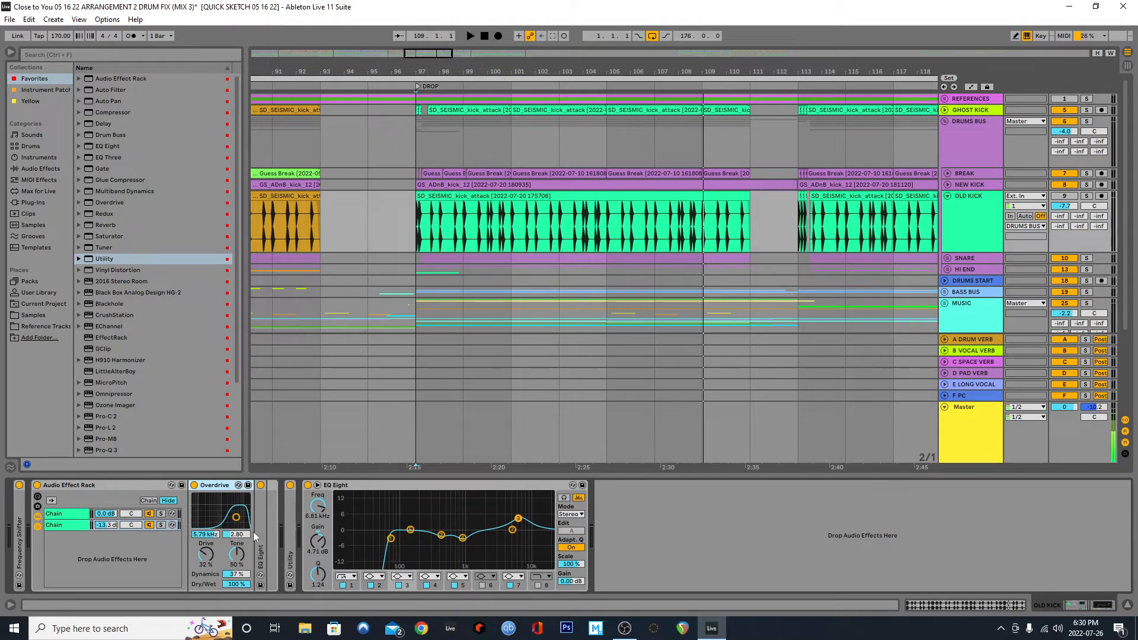
double_click(218, 491)
double_click(205, 510)
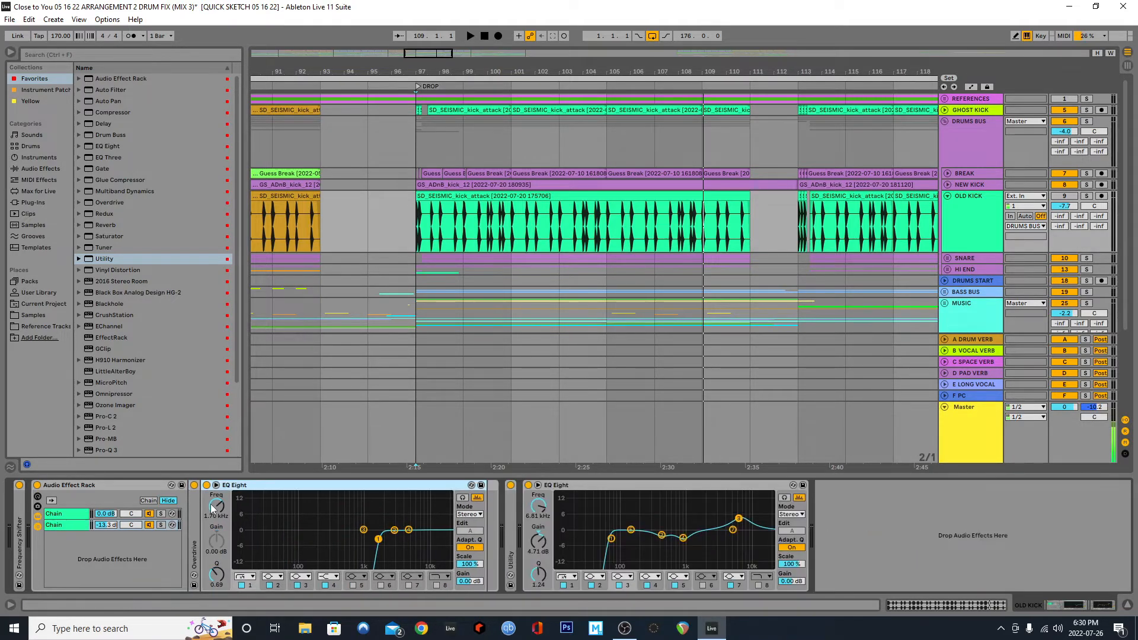
double_click(237, 486)
double_click(134, 485)
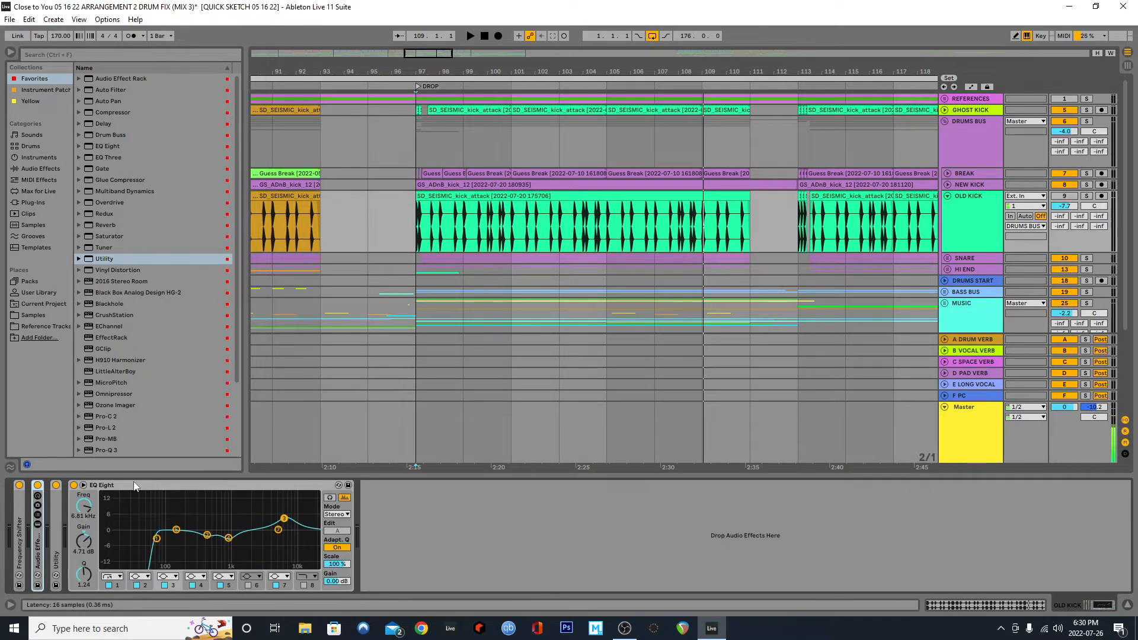
Step: Inspect the OLD KICK track's Utility device, then collapse it and the final EQ Eight
double_click(52, 516)
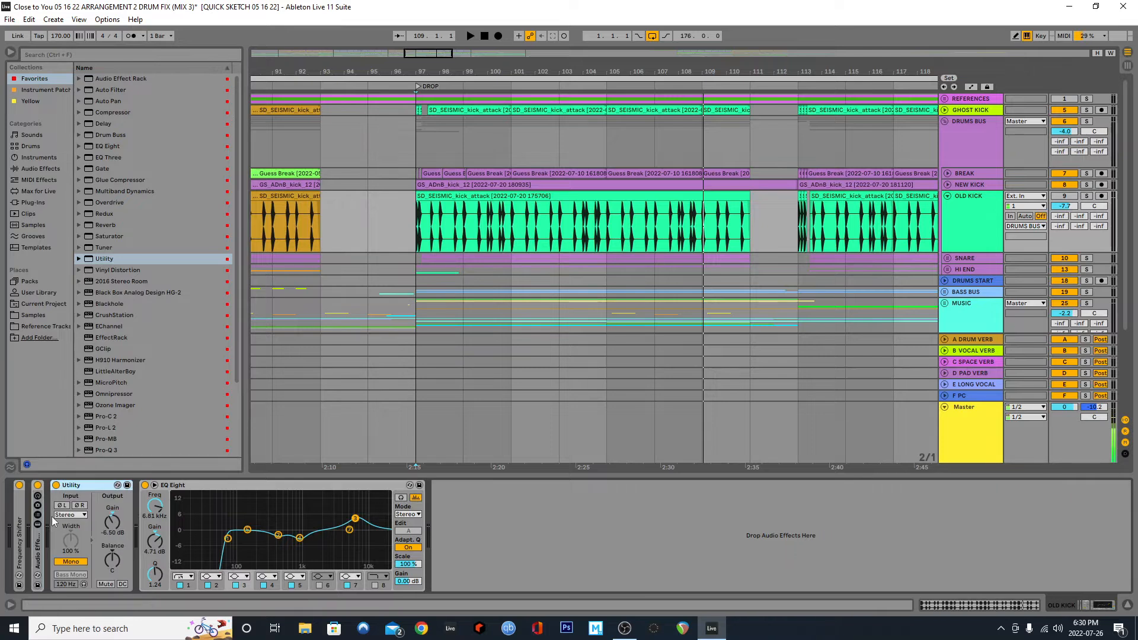
double_click(75, 486)
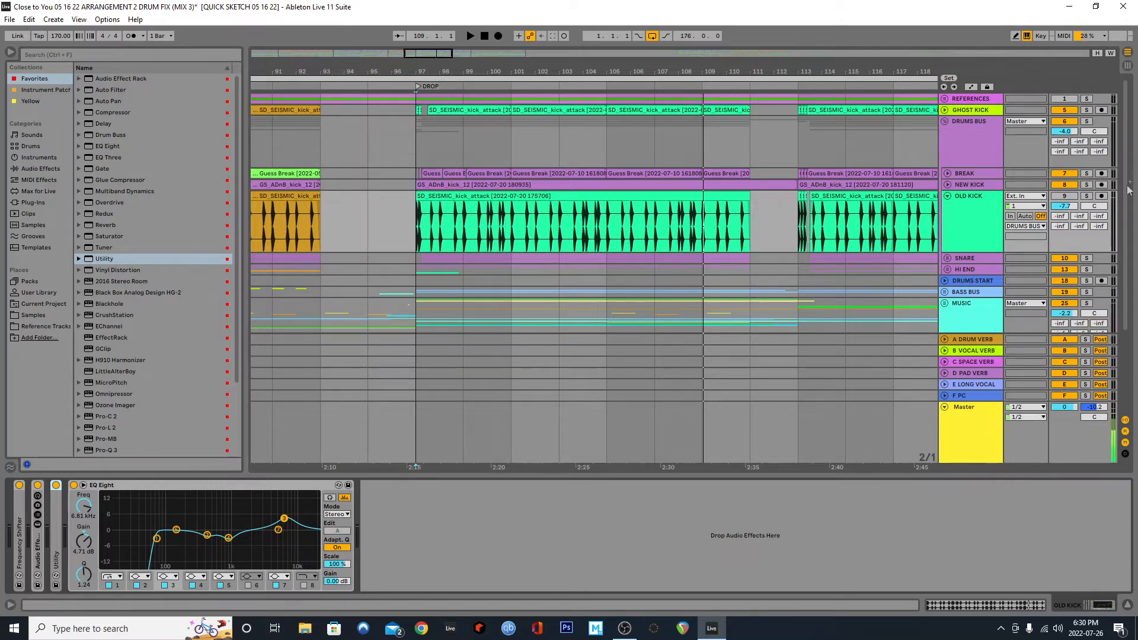
click(105, 487)
double_click(105, 487)
Step: Fold the OLD KICK track, unfold the NEW KICK track and expand its EQ Eight
click(968, 197)
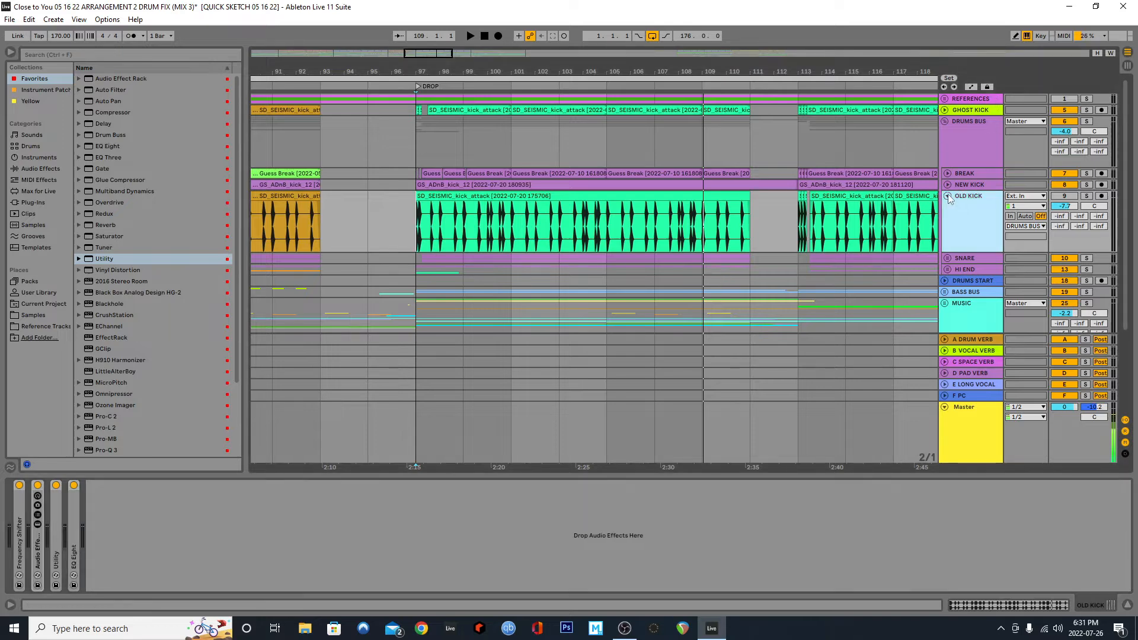
click(947, 196)
click(968, 184)
click(948, 184)
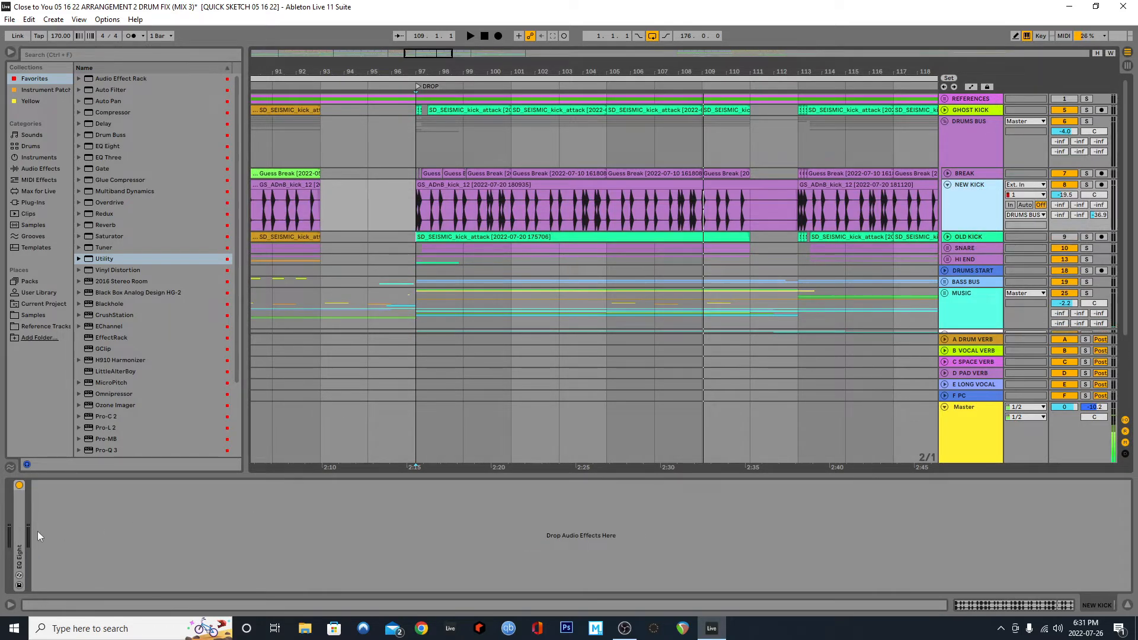
double_click(16, 528)
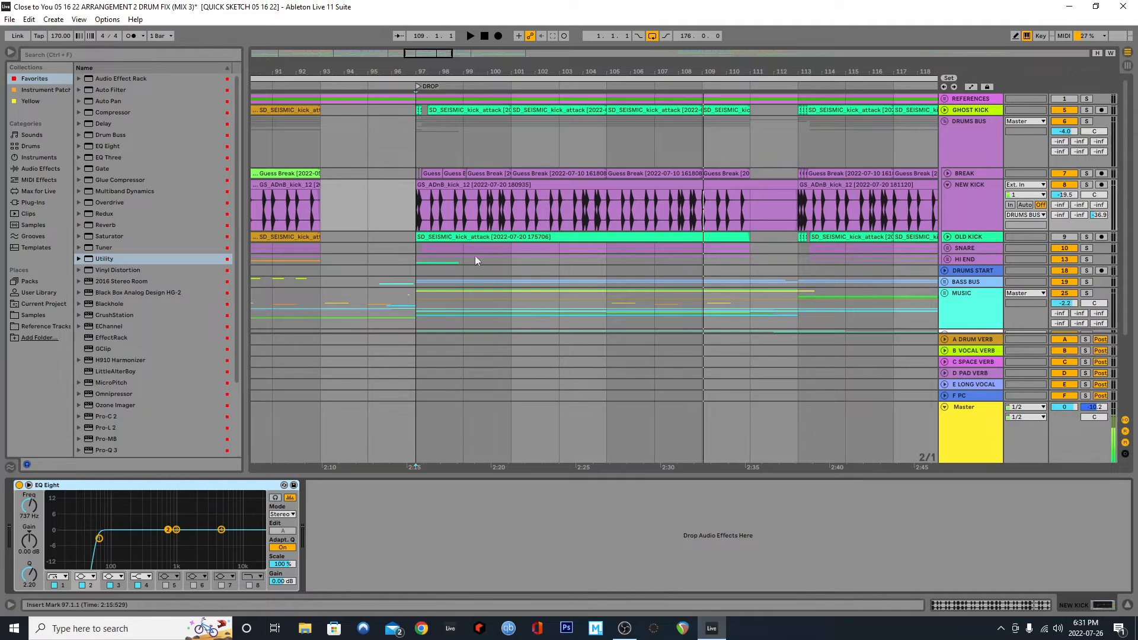
Step: Play the drop from bar 97 while examining NEW KICK's spectrum in the enlarged EQ Eight display, then restore its normal size
key(space)
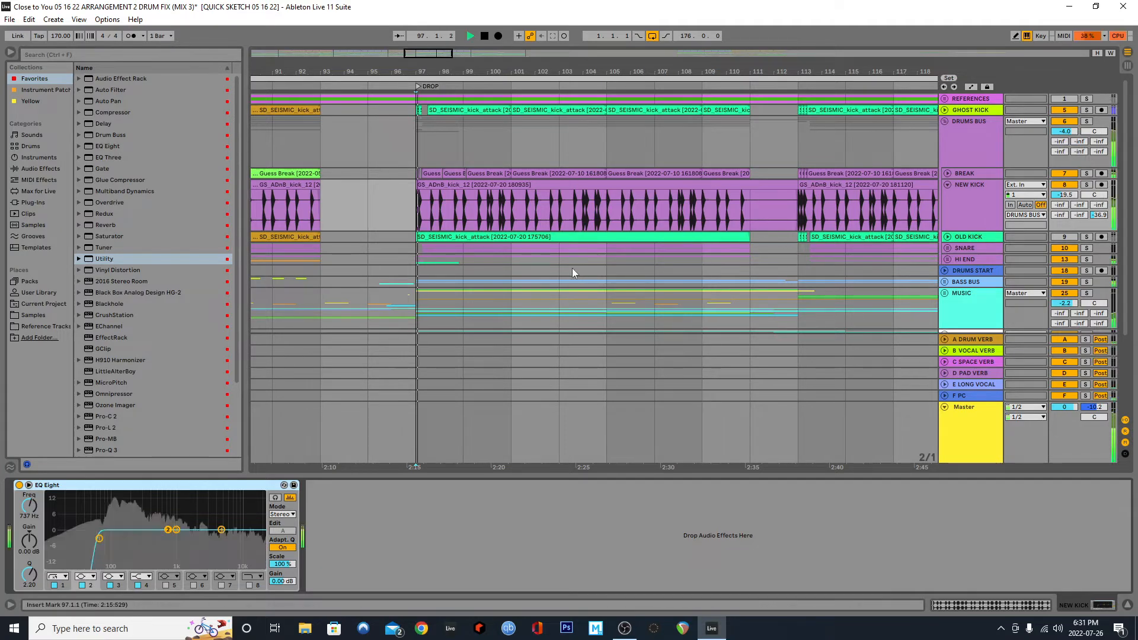
double_click(111, 513)
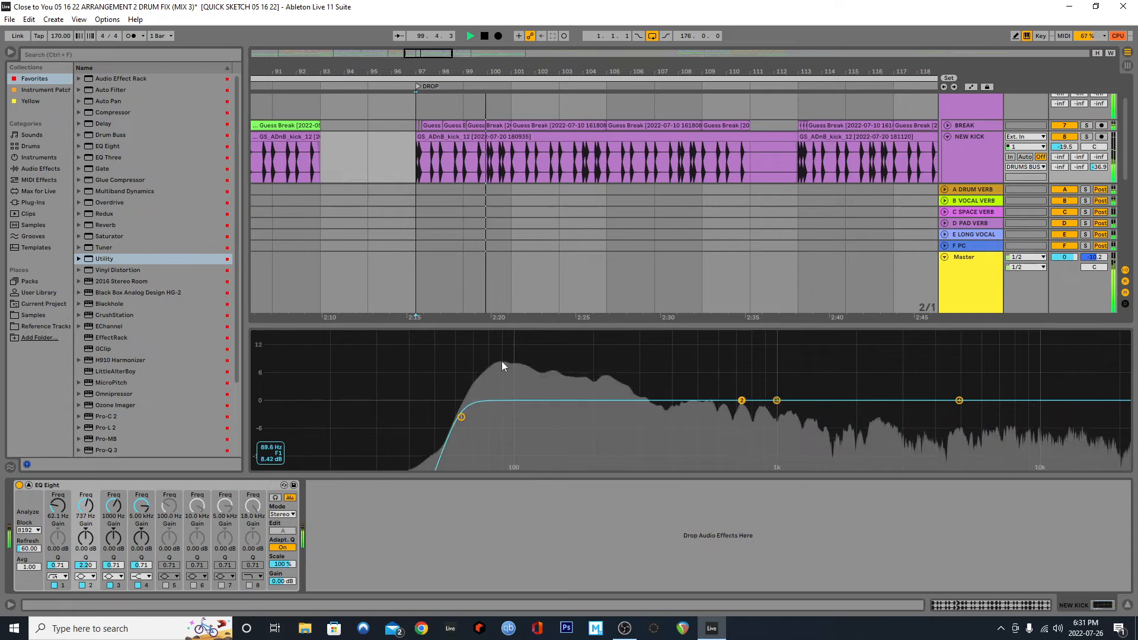
key(space)
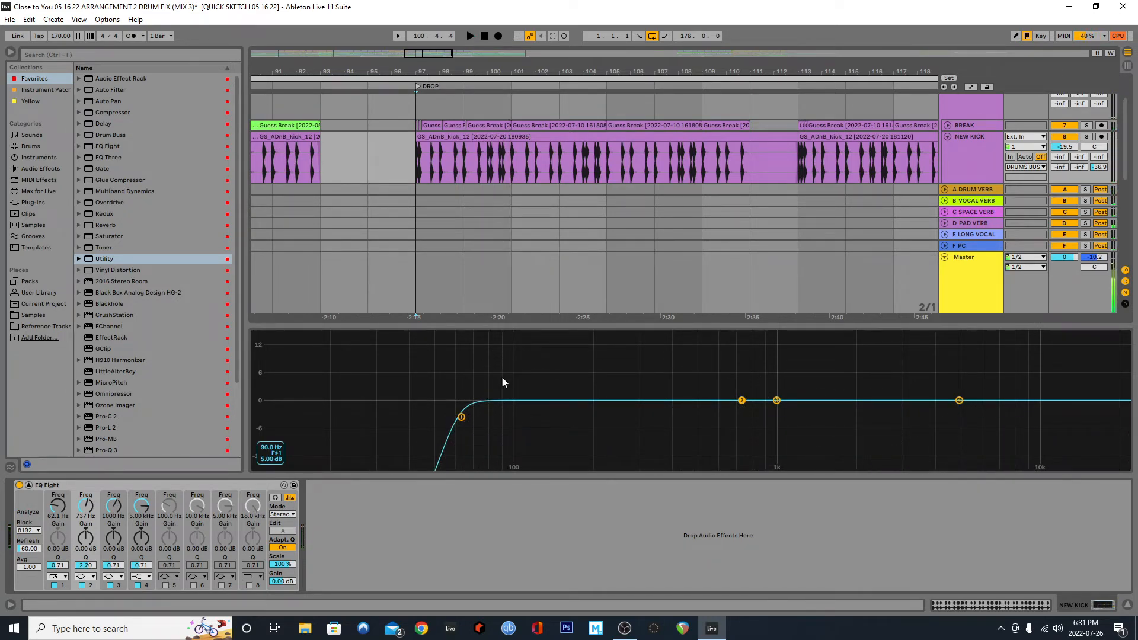
double_click(492, 364)
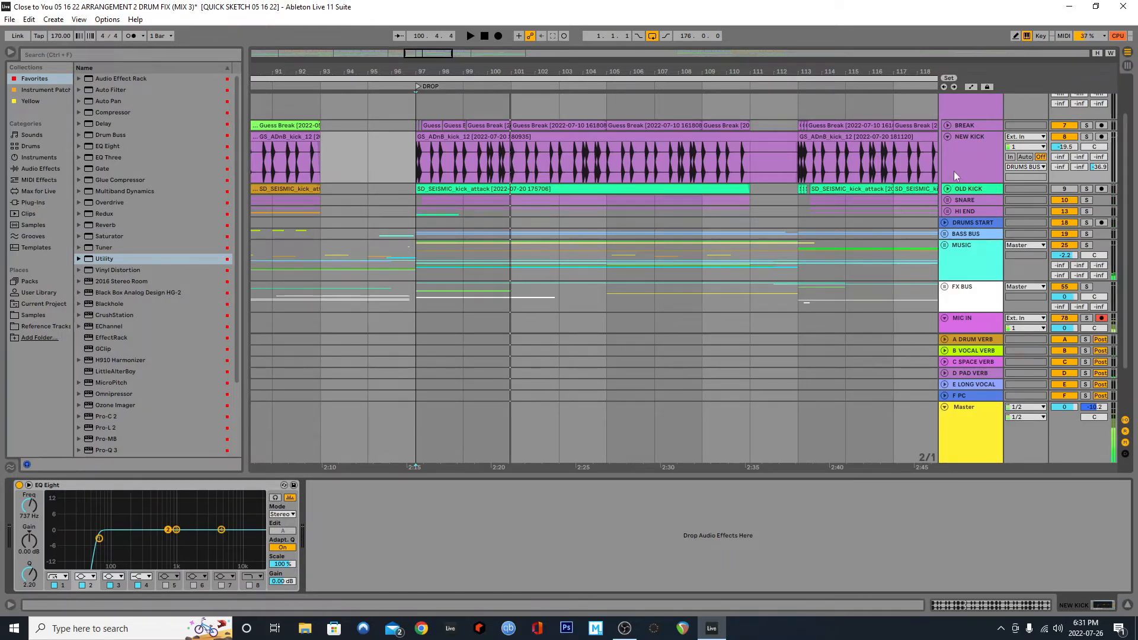
Step: Examine the waveform of a single kick hit in the NEW KICK clip, in the arrangement and in the clip's sample view
scroll(431, 168, up, 5)
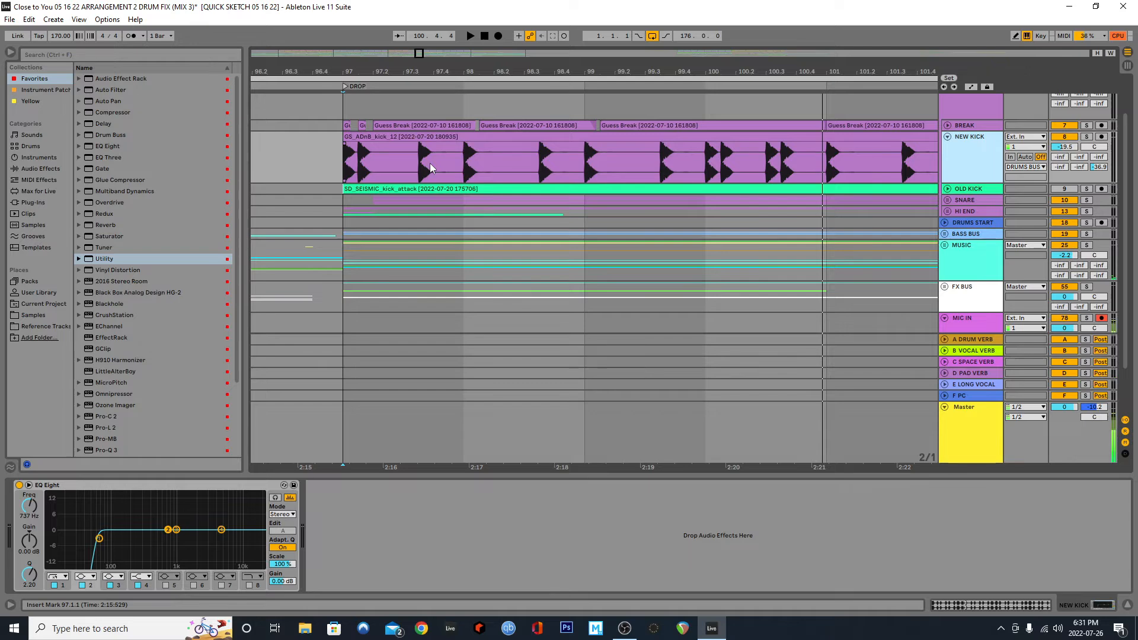
scroll(429, 166, up, 5)
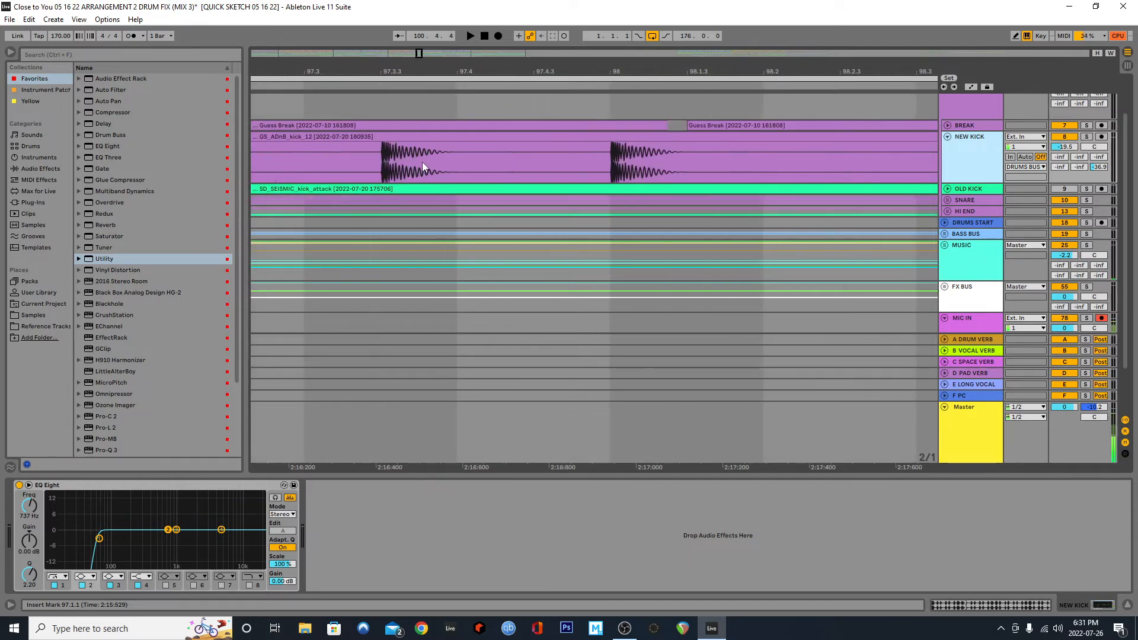
scroll(422, 166, up, 3)
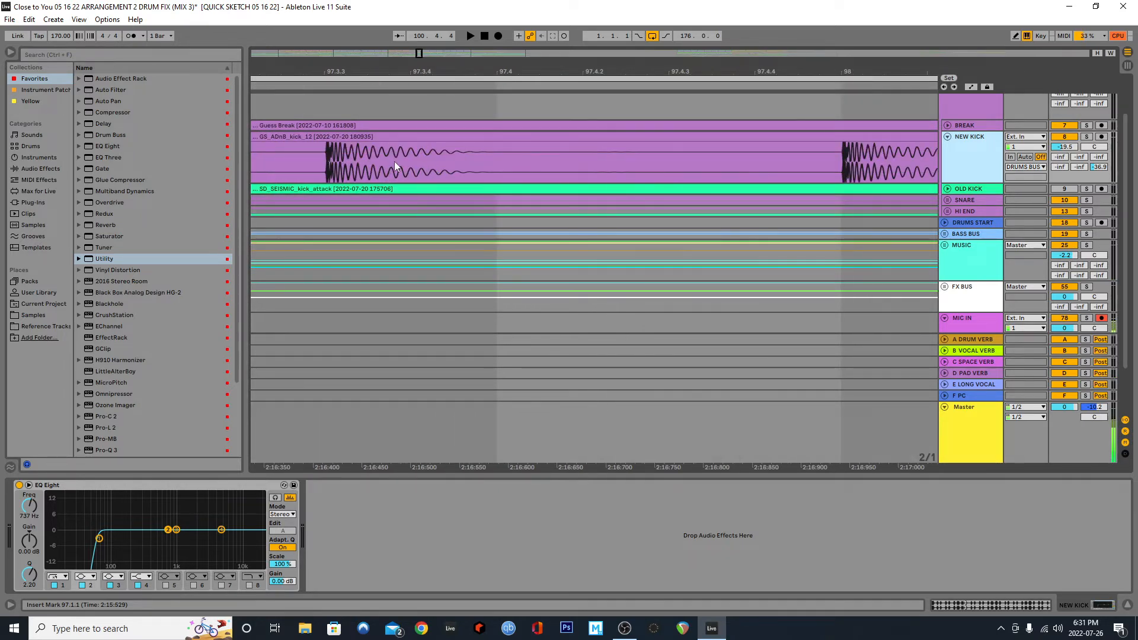
scroll(394, 161, down, 3)
double_click(416, 139)
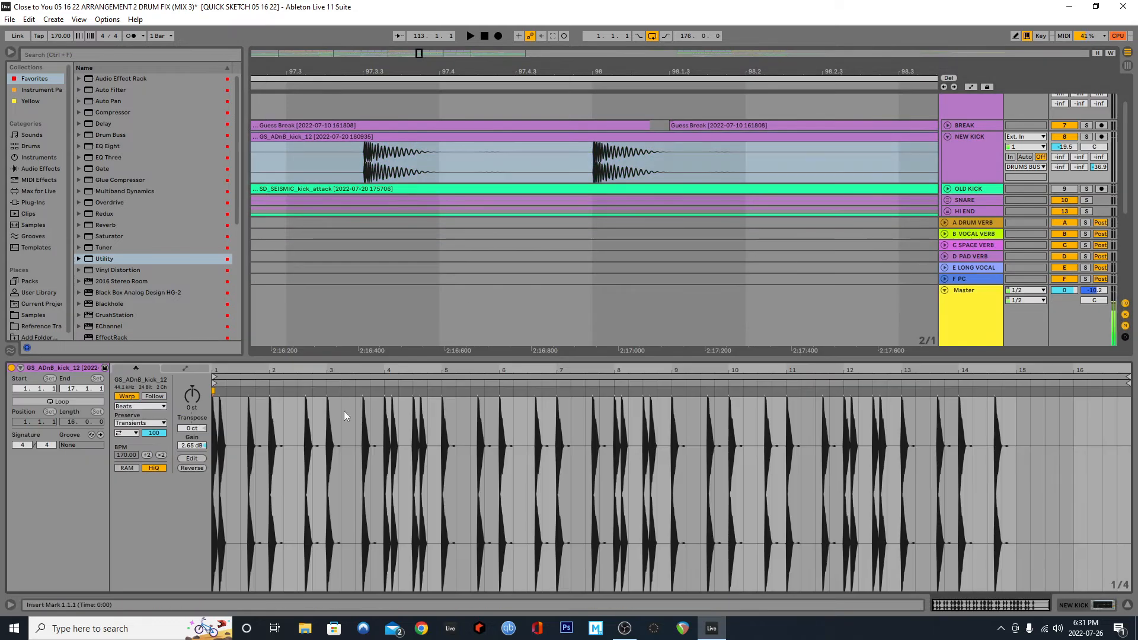
scroll(248, 438, up, 5)
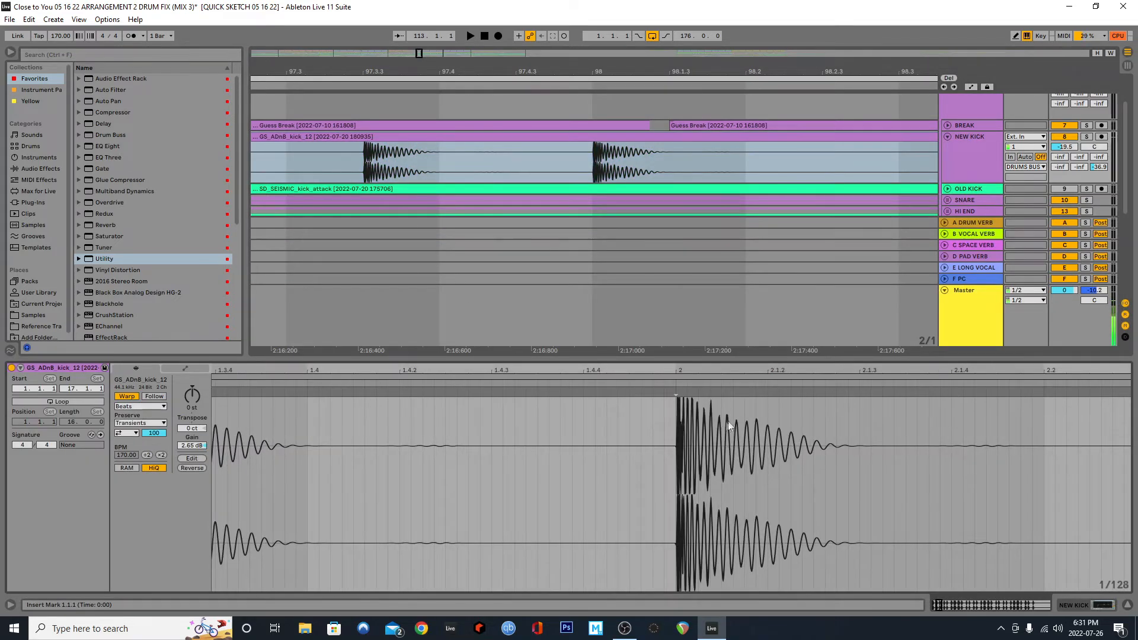
ctrl+scroll(741, 436, up, 3)
ctrl+scroll(717, 438, up, 2)
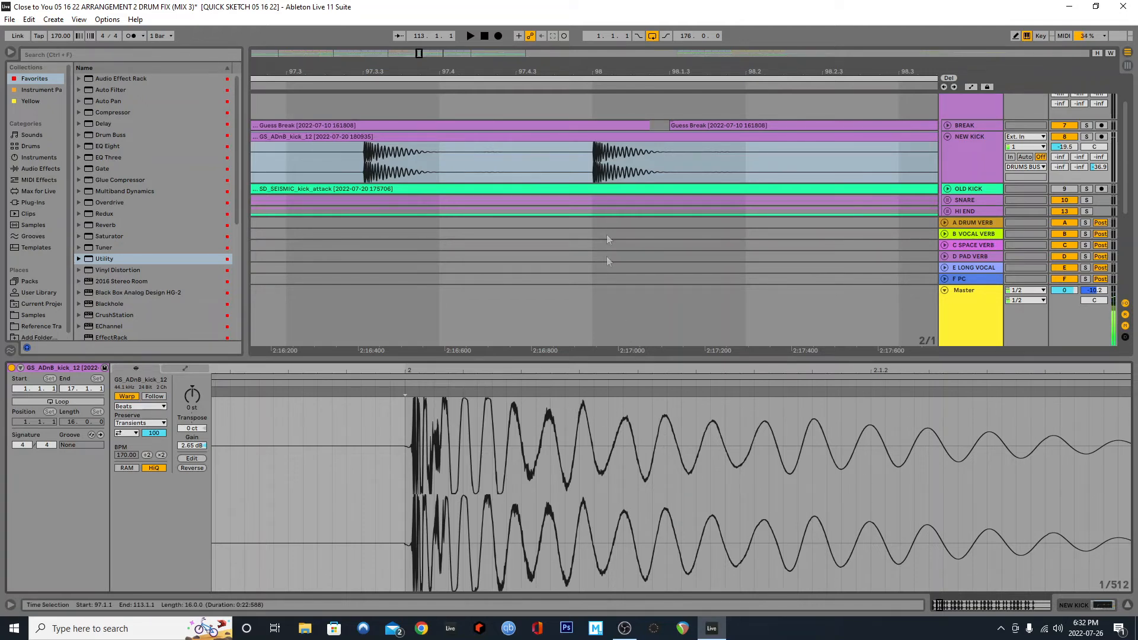
Step: Fold the NEW KICK track and unfold the OLD KICK track
click(961, 141)
click(947, 137)
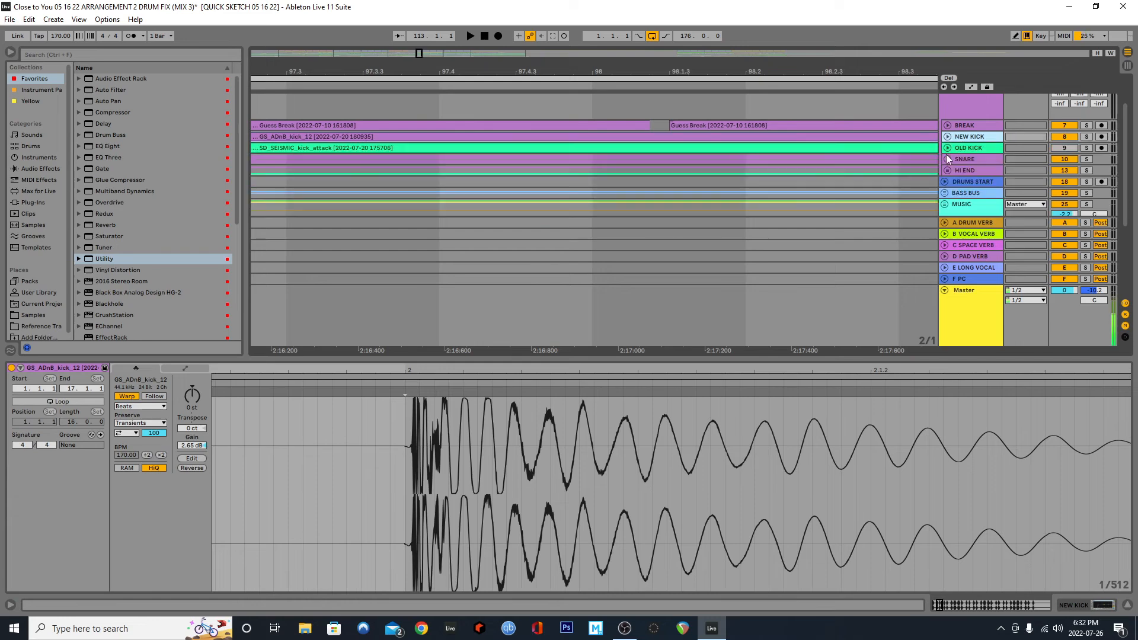
click(947, 156)
click(947, 148)
click(961, 153)
Step: Open the SD_SEISMIC_kick_attack clip on the OLD KICK track and examine the waveform of a single kick hit
click(745, 167)
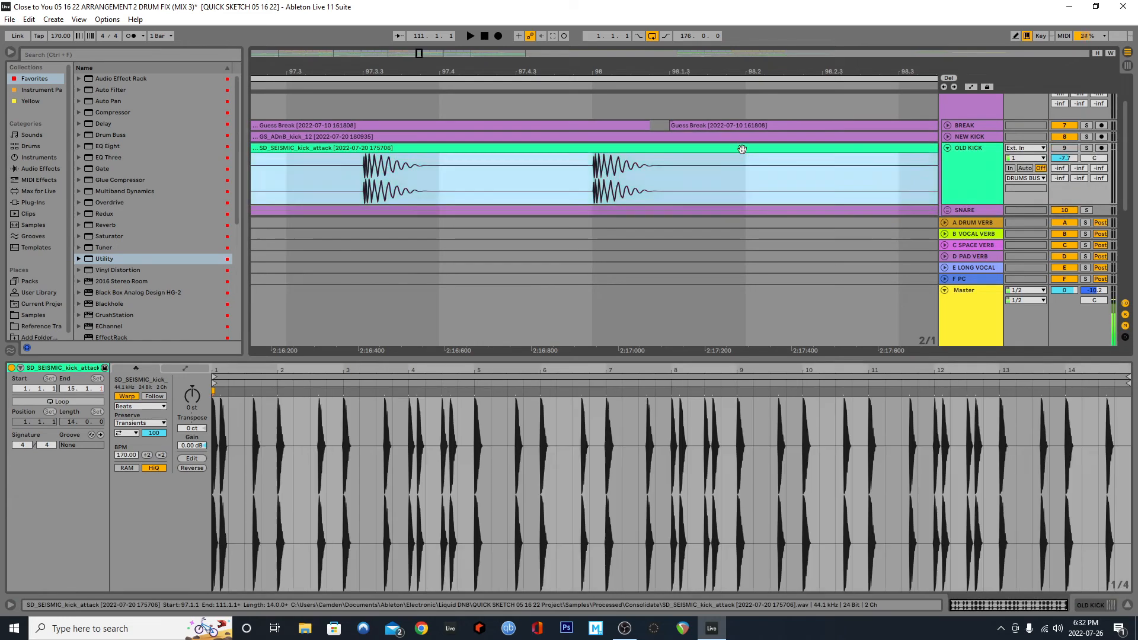
scroll(443, 459, up, 3)
scroll(450, 459, up, 5)
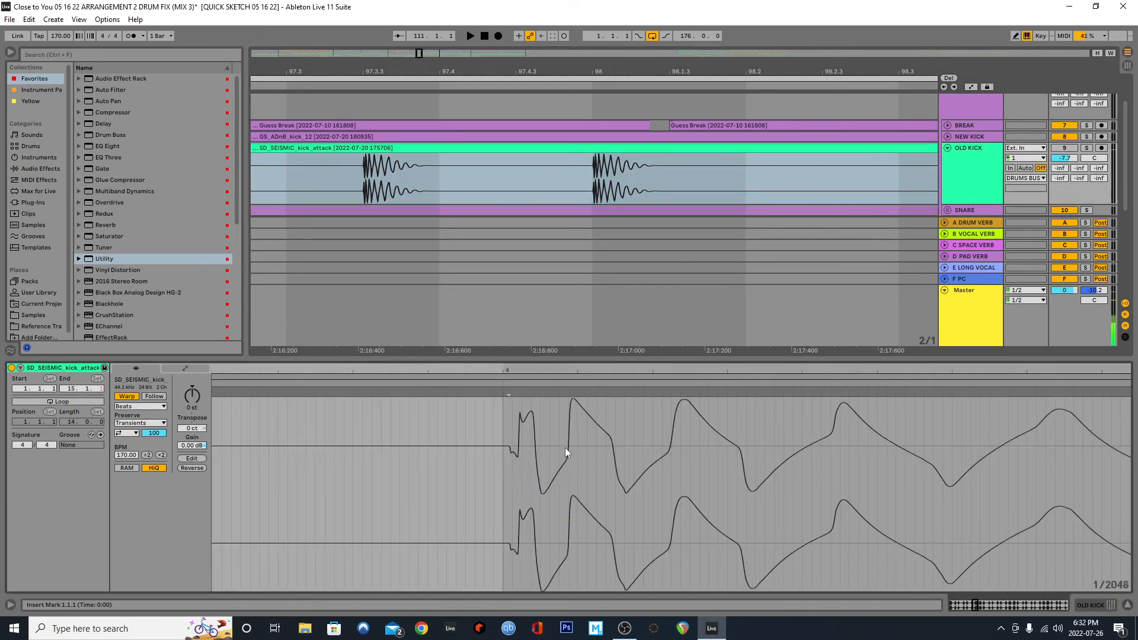
scroll(703, 454, up, 2)
scroll(703, 453, down, 2)
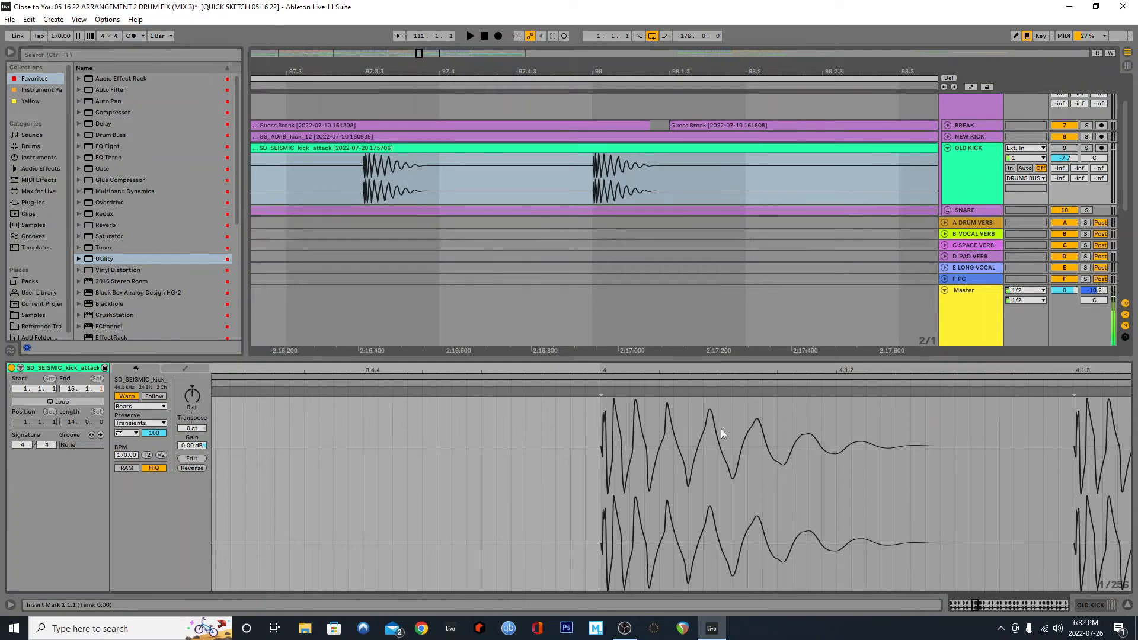
Step: Listen to the OLD KICK track soloed and the NEW KICK track soloed, leaving both unsoloed and playback stopped
click(1087, 148)
key(space)
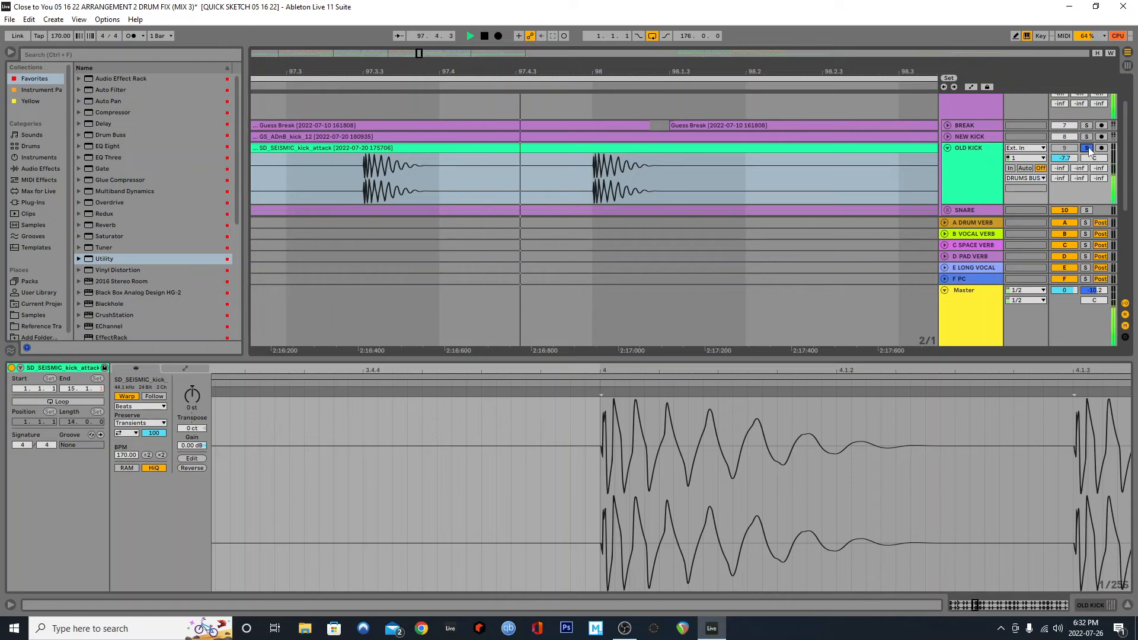
click(1087, 148)
click(1088, 136)
key(space)
key(space)
click(1088, 138)
Step: Select the OLD KICK track and fold it in the arrangement
click(969, 155)
scroll(964, 155, down, 1)
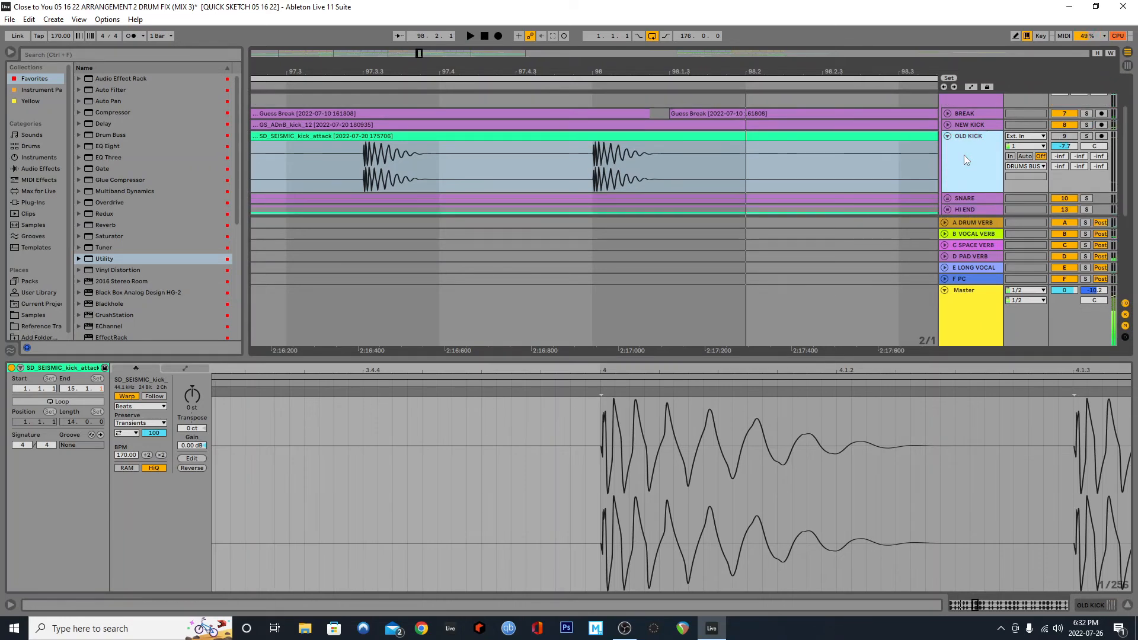
scroll(687, 159, down, 1)
scroll(687, 159, down, 1)
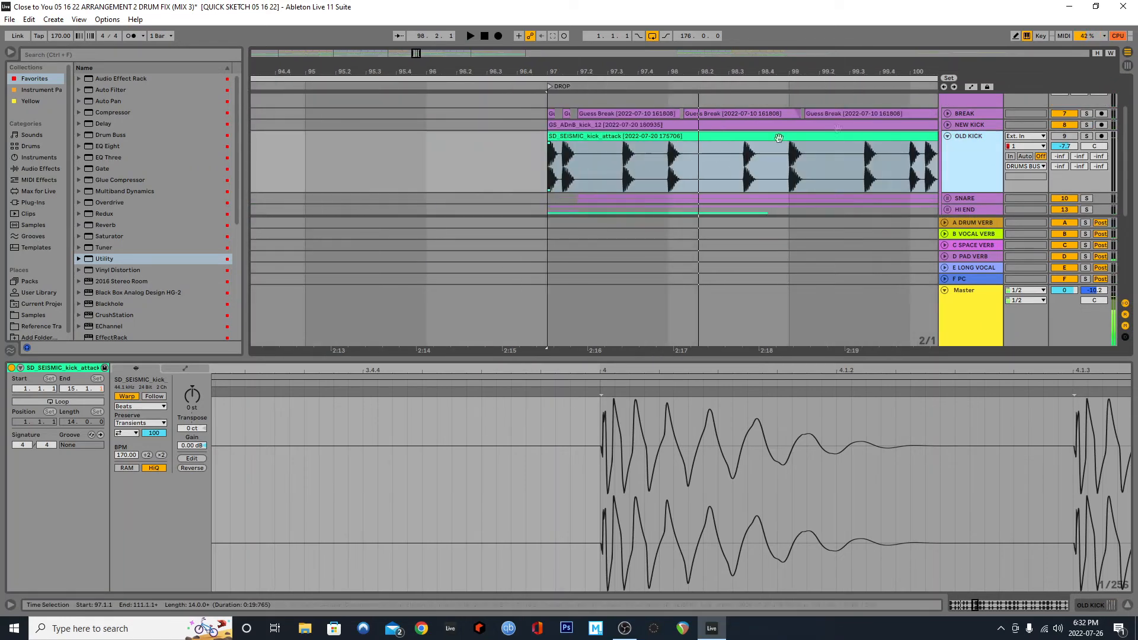
click(947, 135)
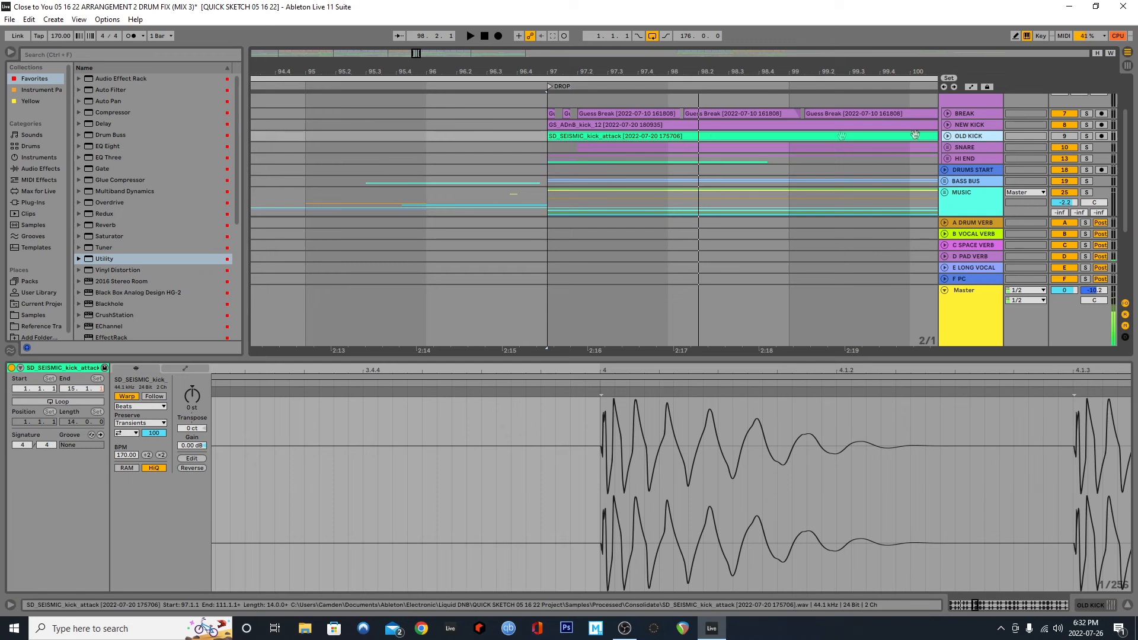
Step: Collapse the DRUMS BUS group so that its kick, break and snare tracks are hidden
scroll(632, 136, down, 2)
drag(420, 54, 426, 54)
scroll(917, 228, up, 2)
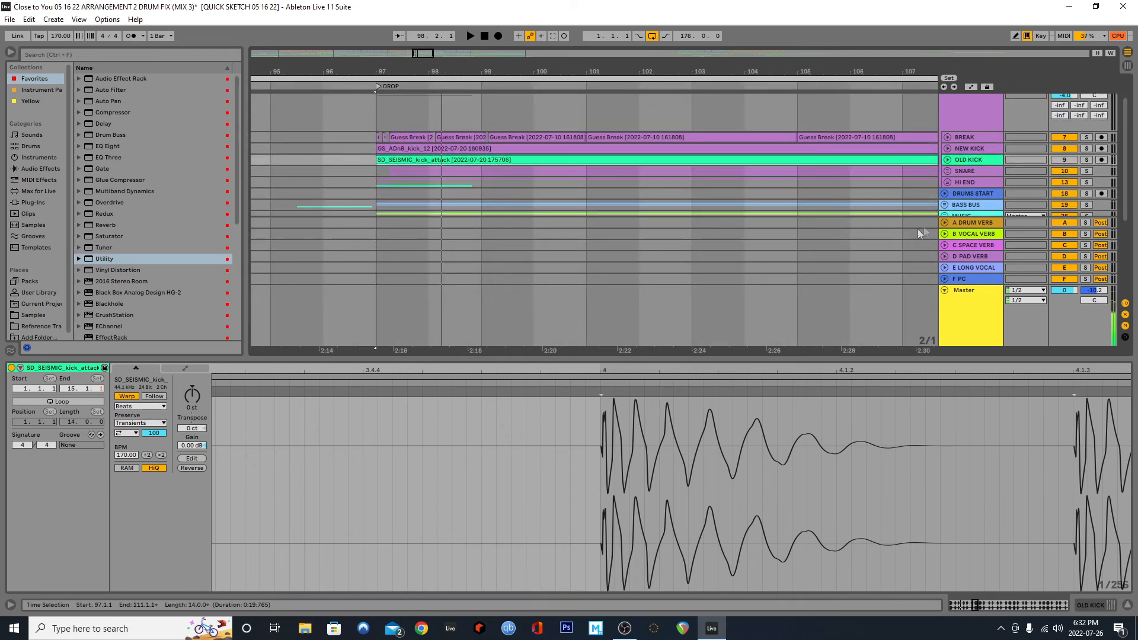
click(956, 119)
click(944, 109)
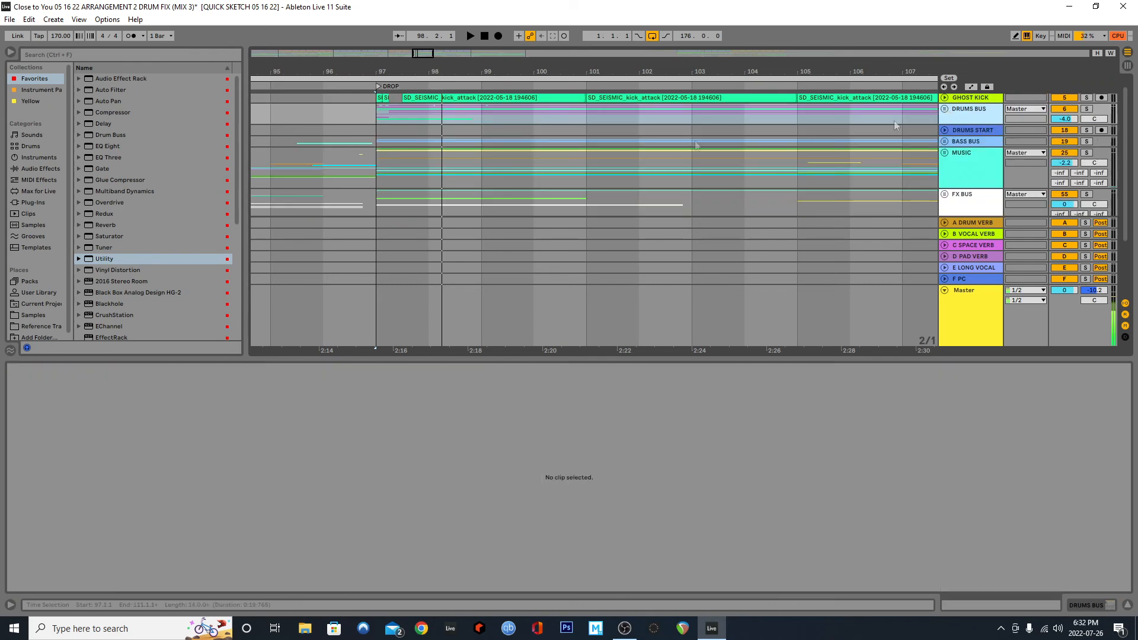
Step: Set the arrangement's fixed grid to 8 bars
click(586, 115)
right_click(585, 115)
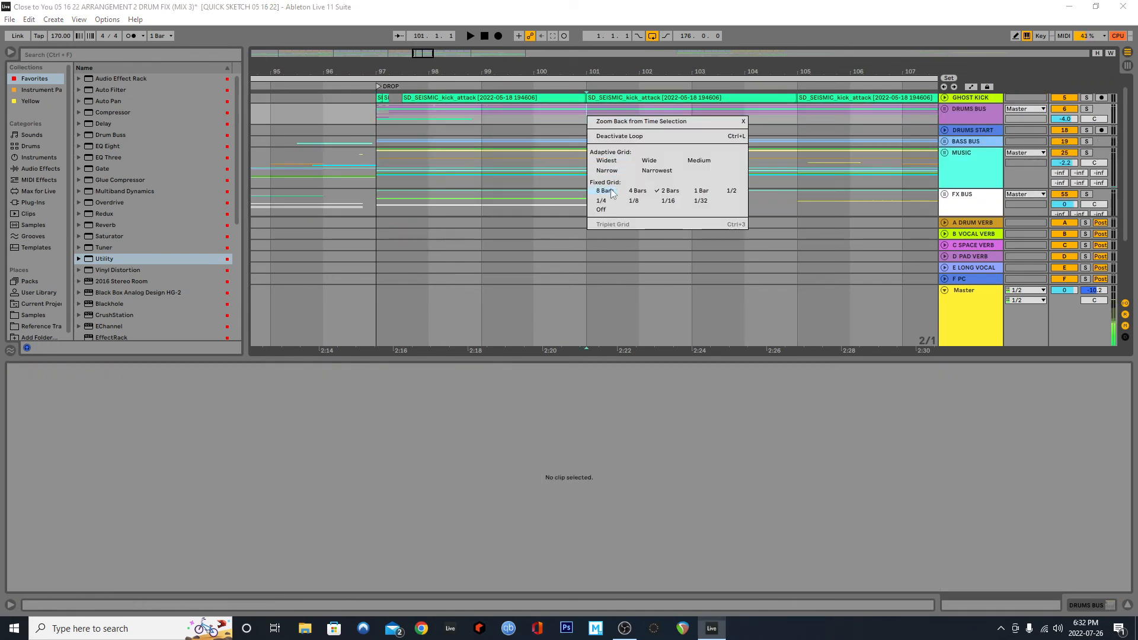
click(604, 190)
Step: Play the full mix from bar 113, midway through the drop that starts at bar 97
scroll(590, 119, down, 2)
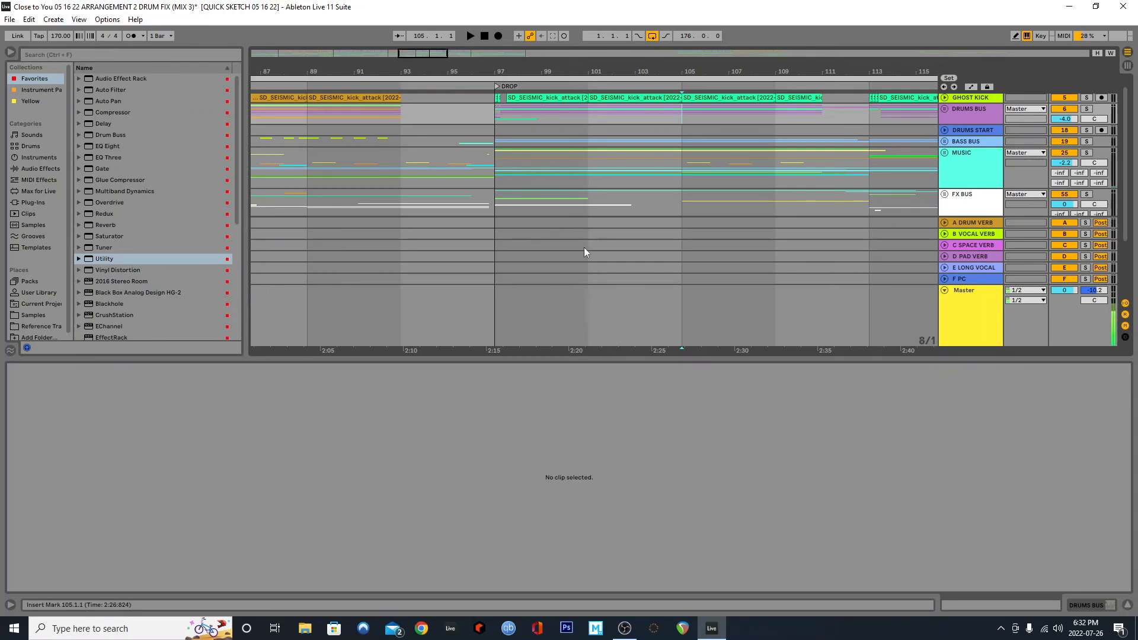
scroll(793, 158, down, 3)
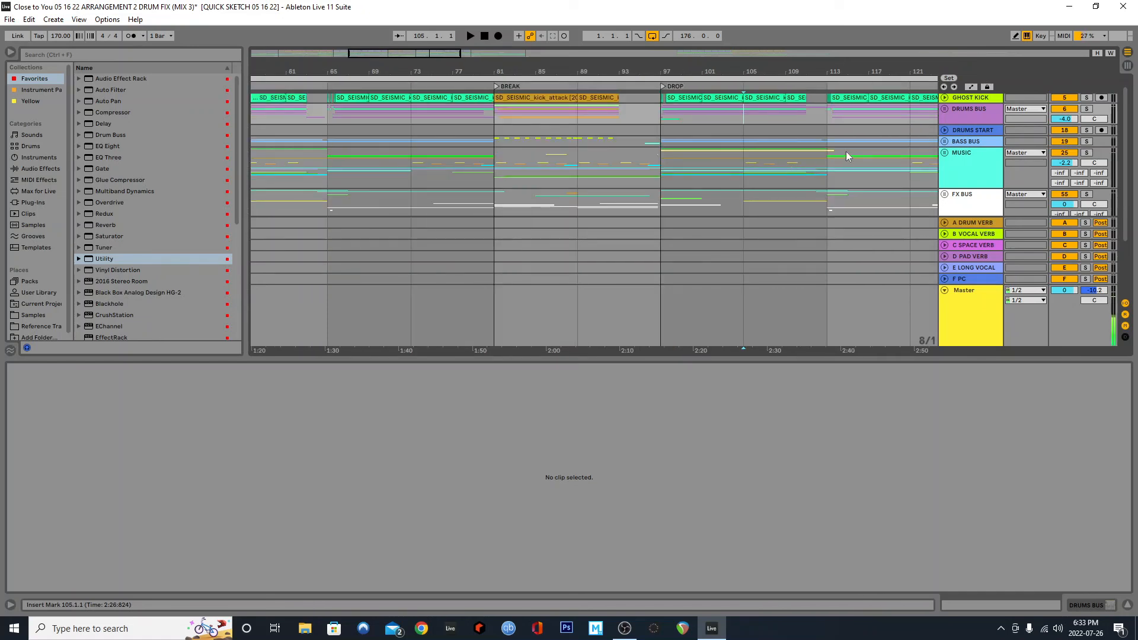
drag(363, 54, 389, 54)
click(660, 118)
key(space)
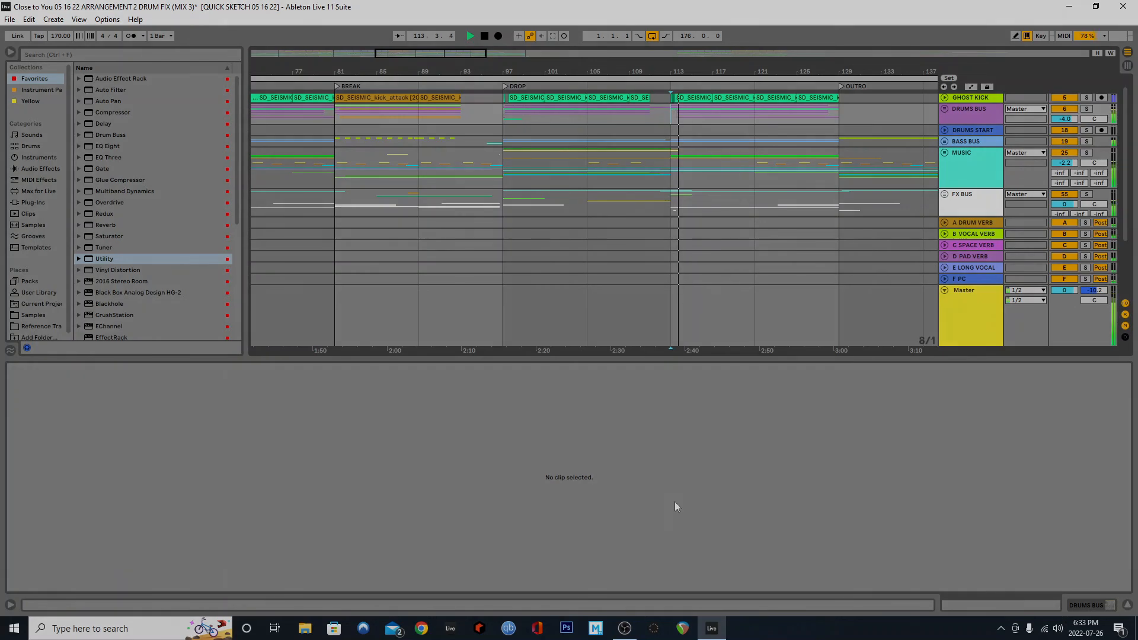